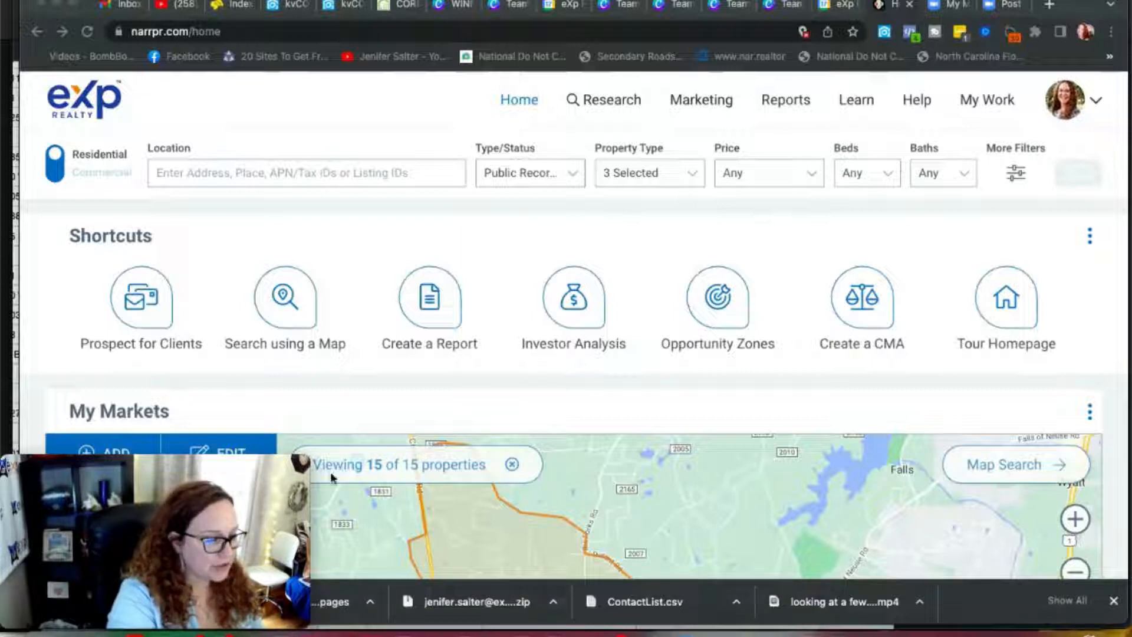
Step: Start the prospecting guide for residential clients, choosing to prospect for sellers
click(709, 102)
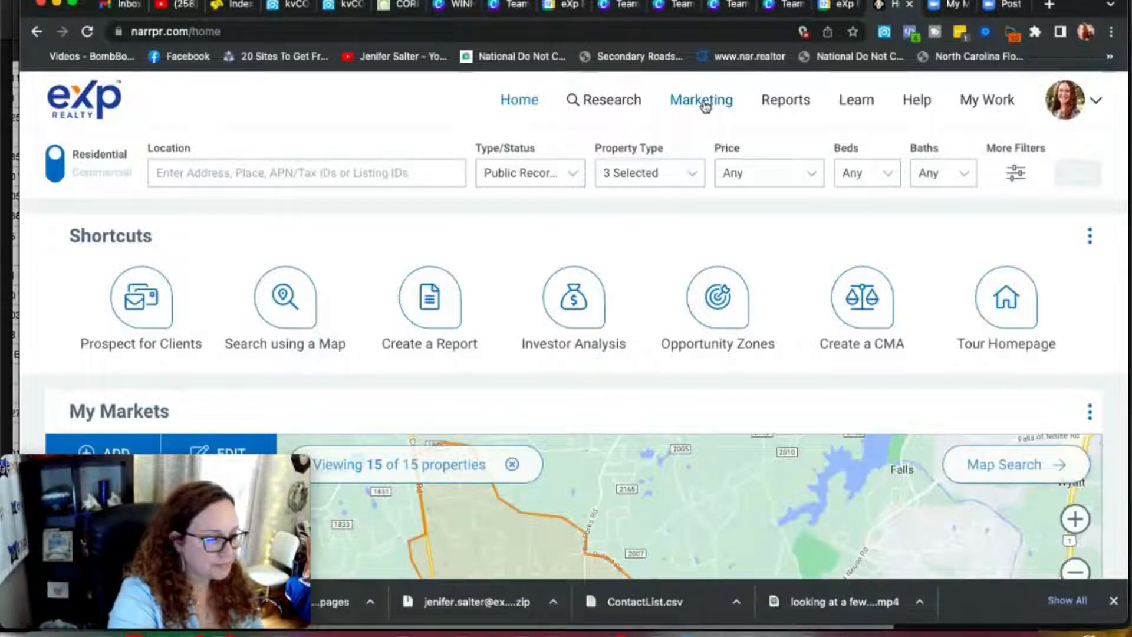
click(705, 105)
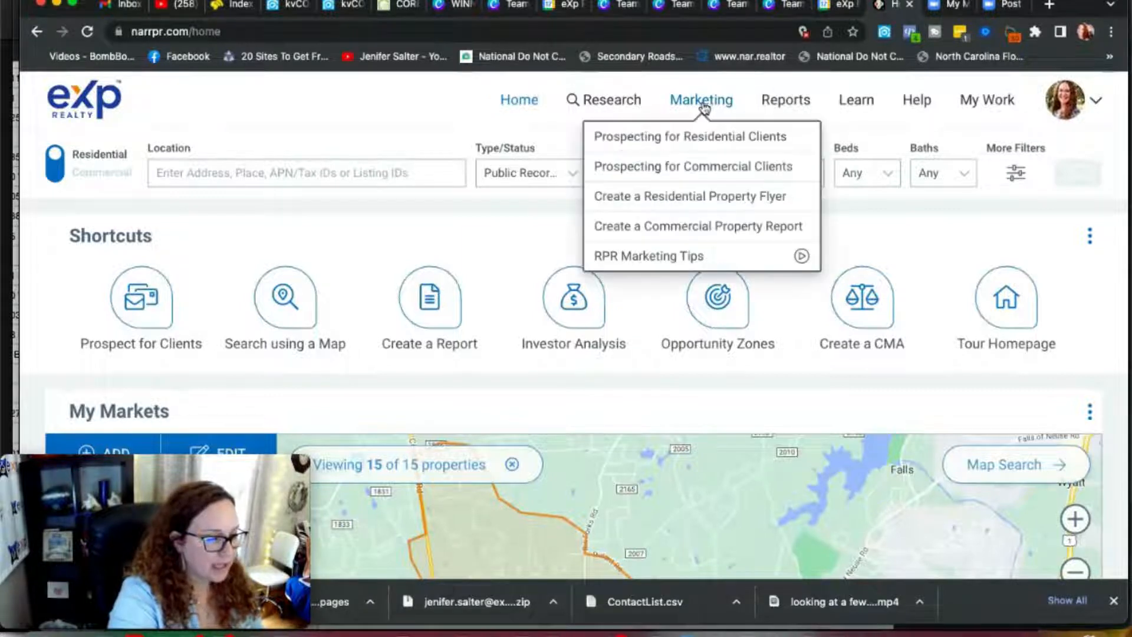
click(690, 137)
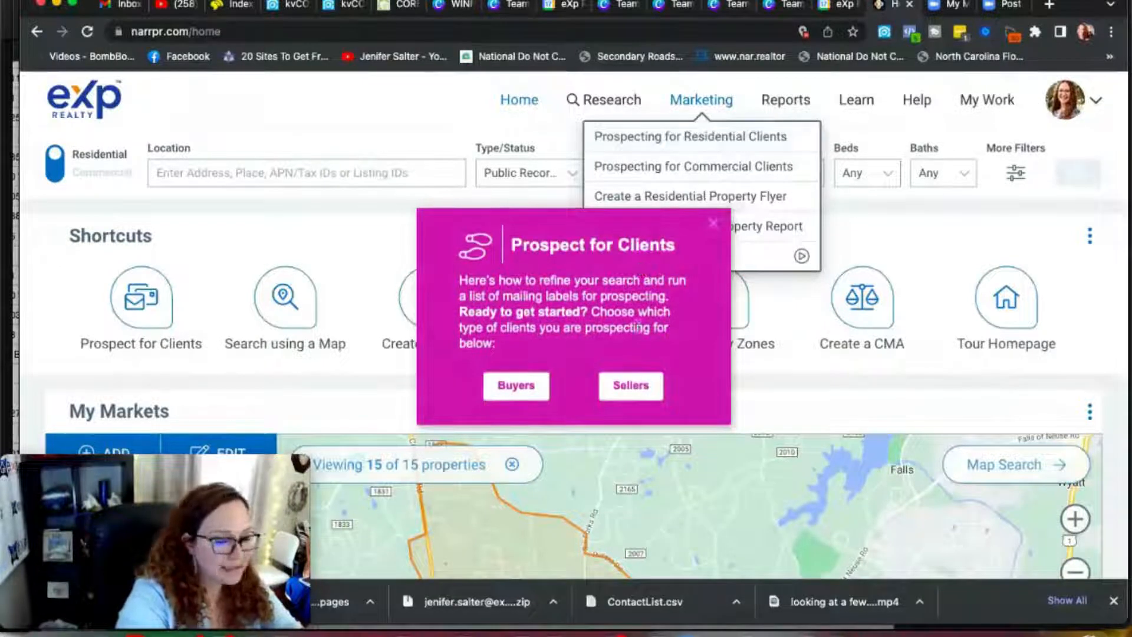
click(629, 389)
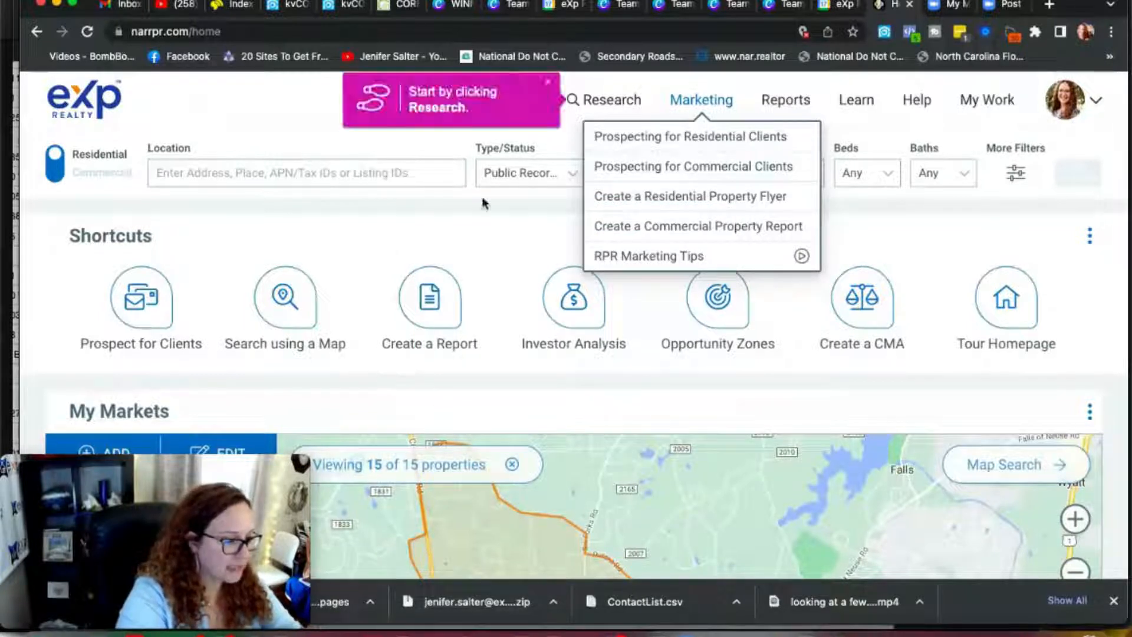
Step: Open Map Search under Research and acknowledge the Residential toggle tip
click(600, 103)
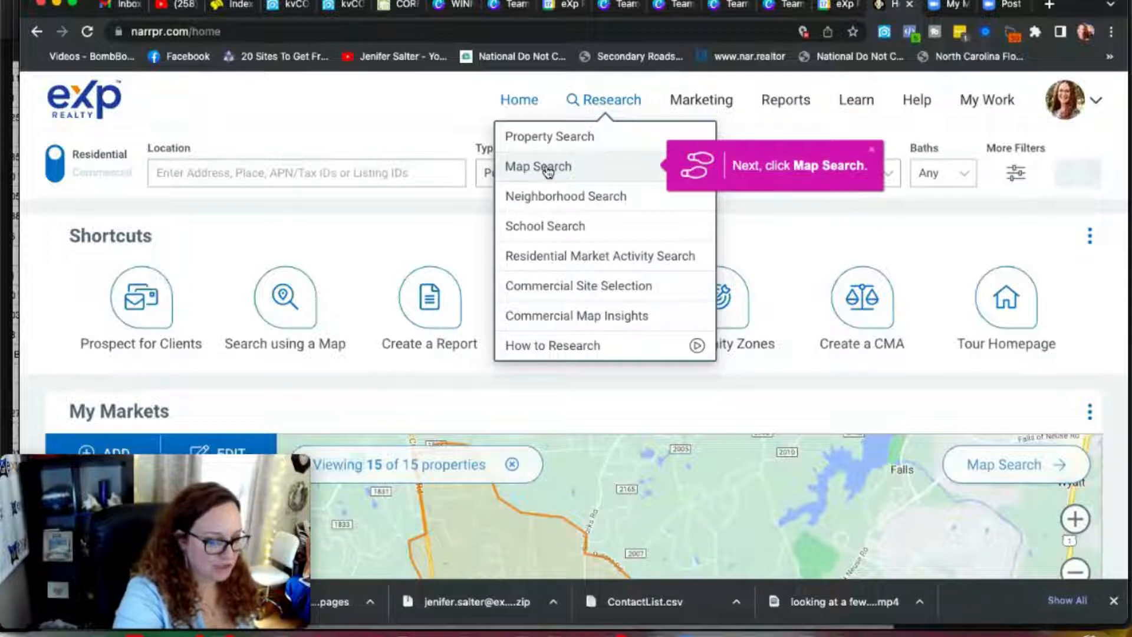
click(548, 169)
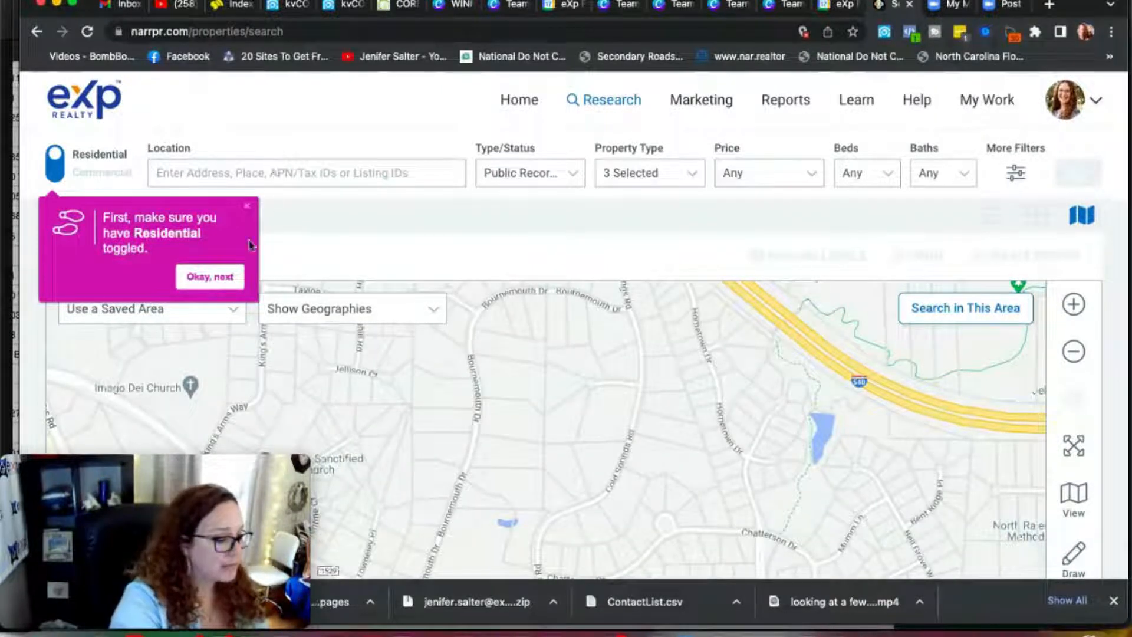
click(215, 281)
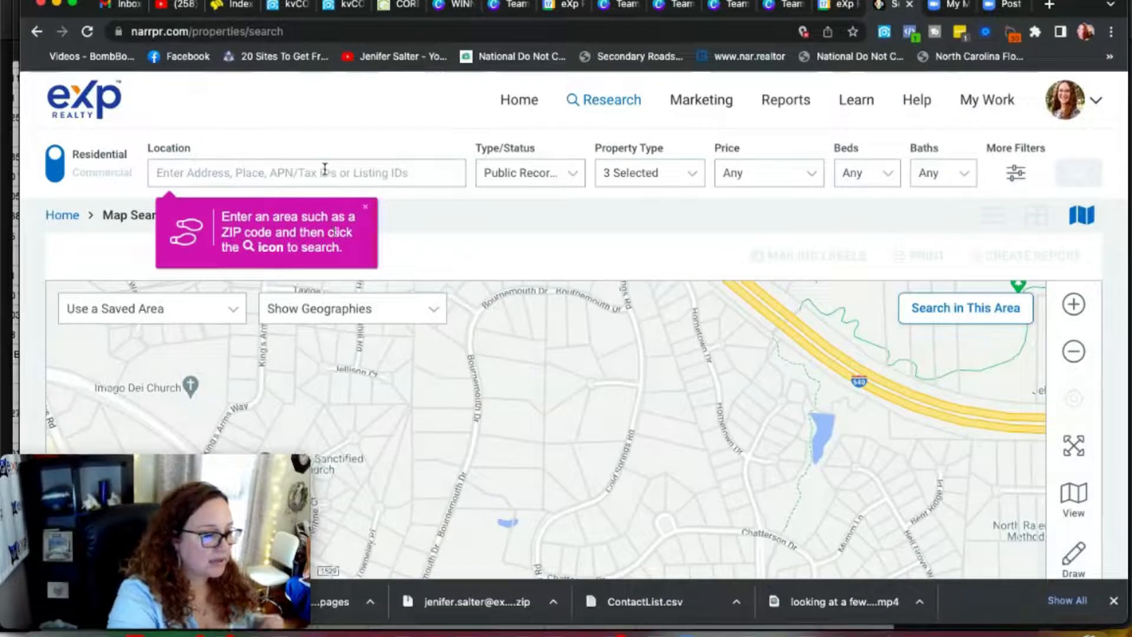
Step: Search the map for ZIP code 27615, picking Raleigh, NC 27615 from the matches
click(292, 169)
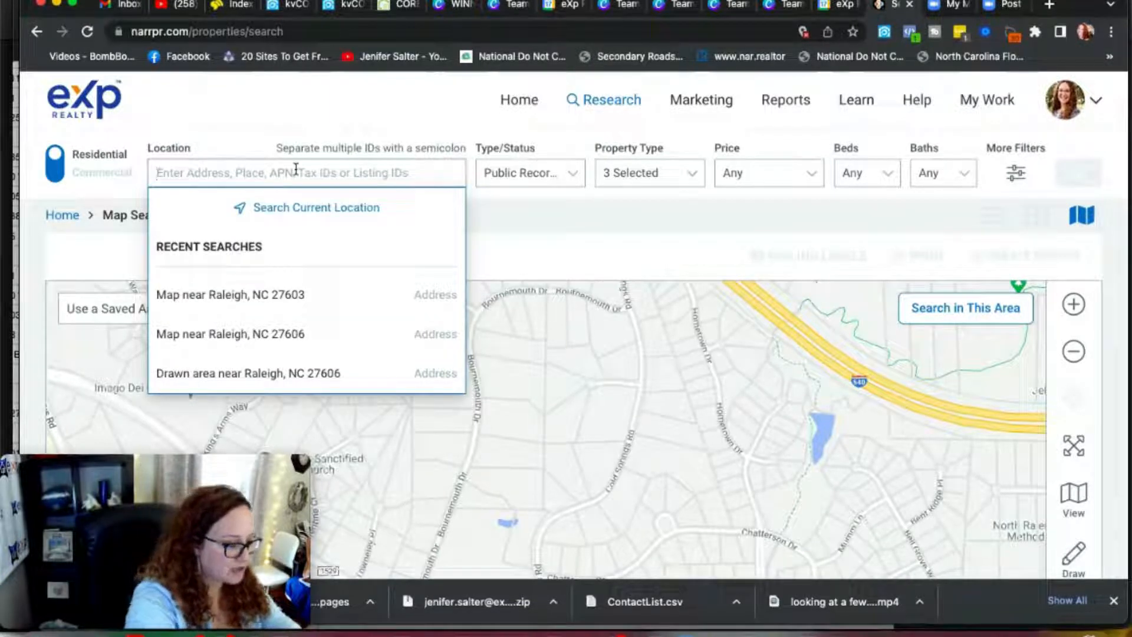
text(276)
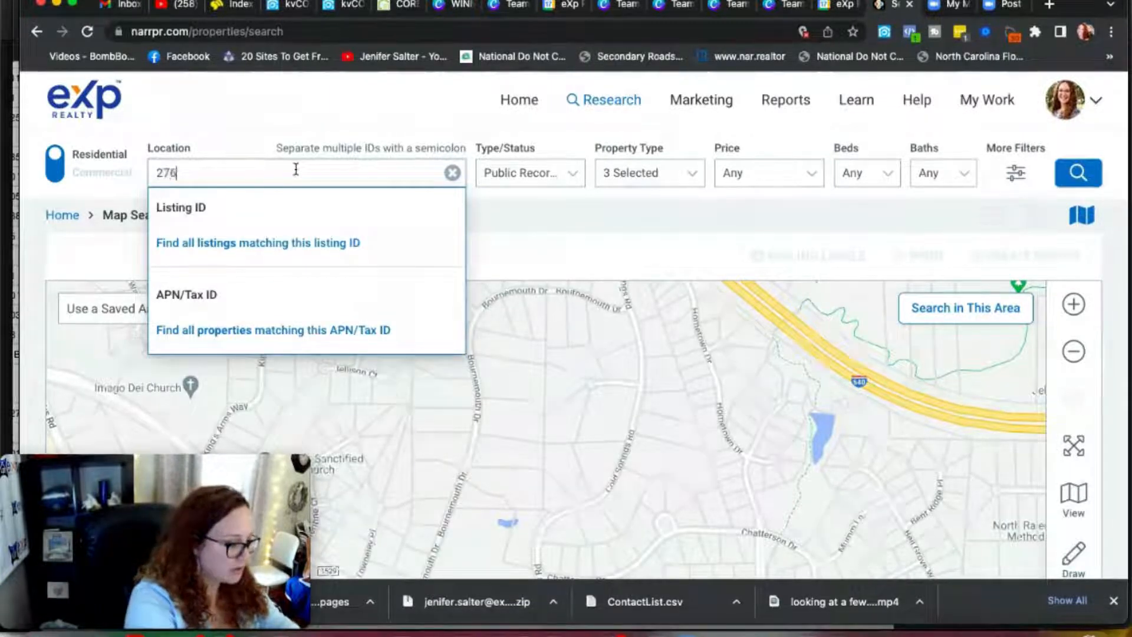
text(15)
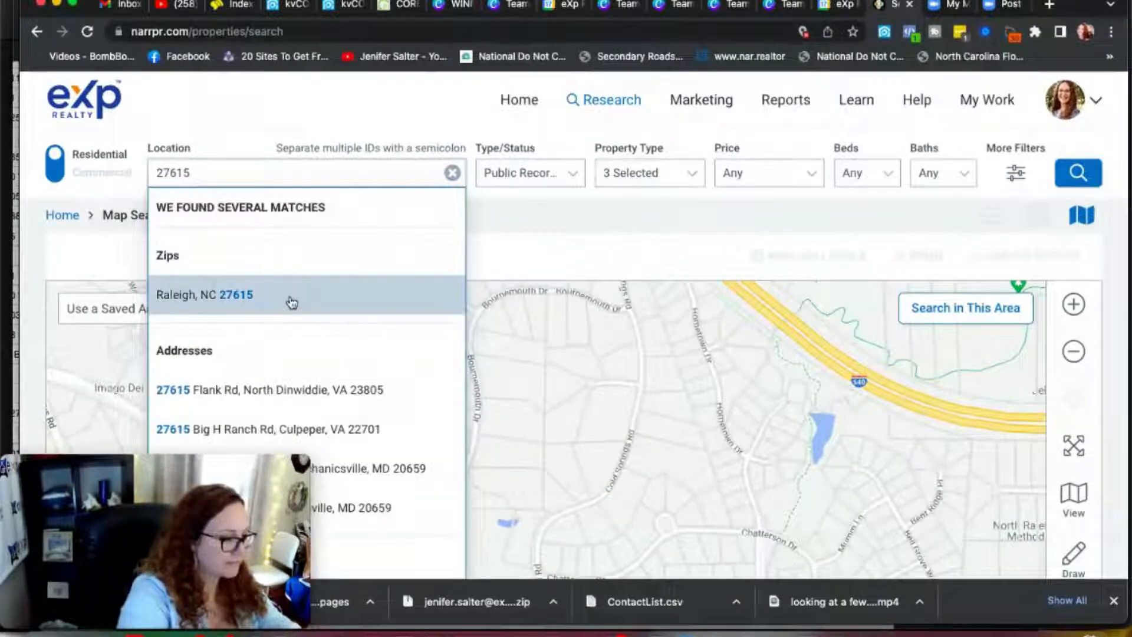
click(270, 298)
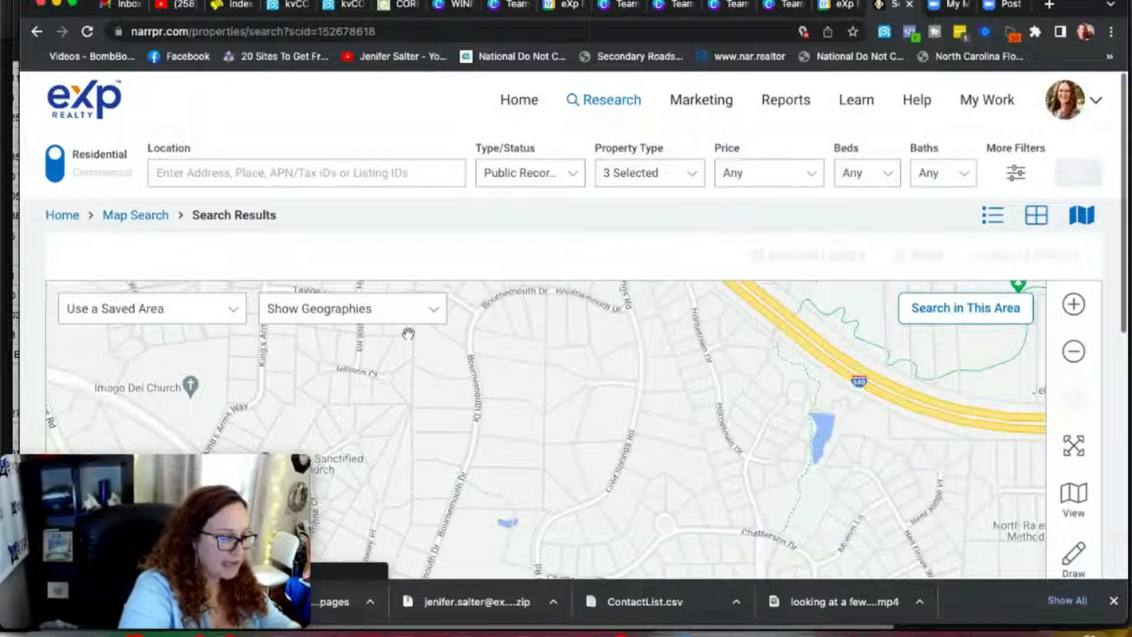
Step: Close the too-many-results notice over the map
scroll(454, 213, down, 3)
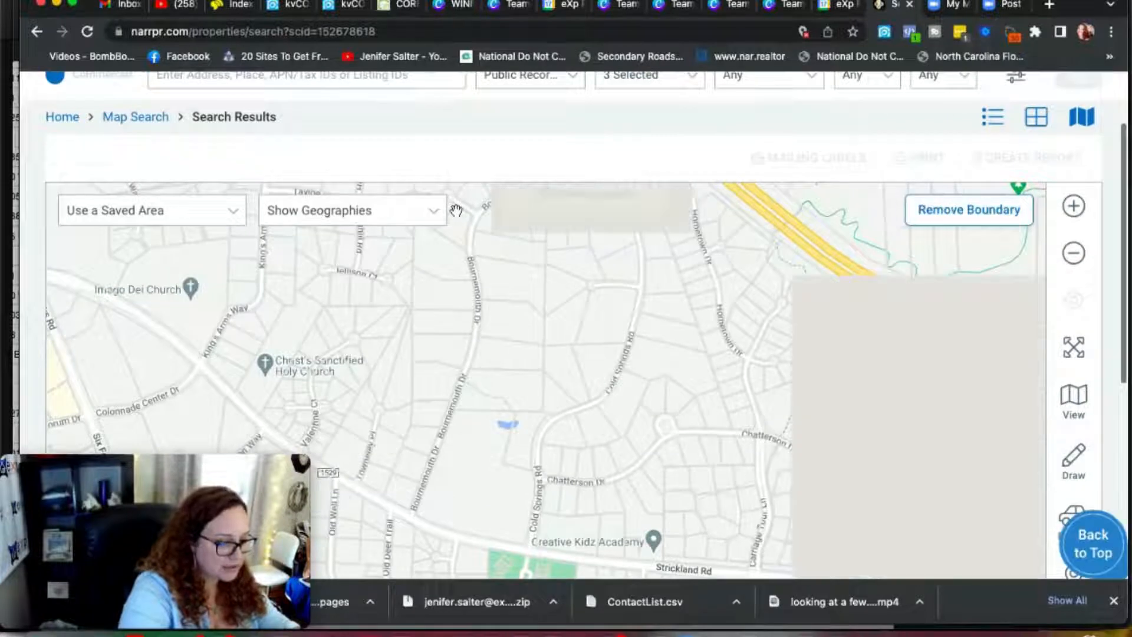
scroll(456, 211, down, 2)
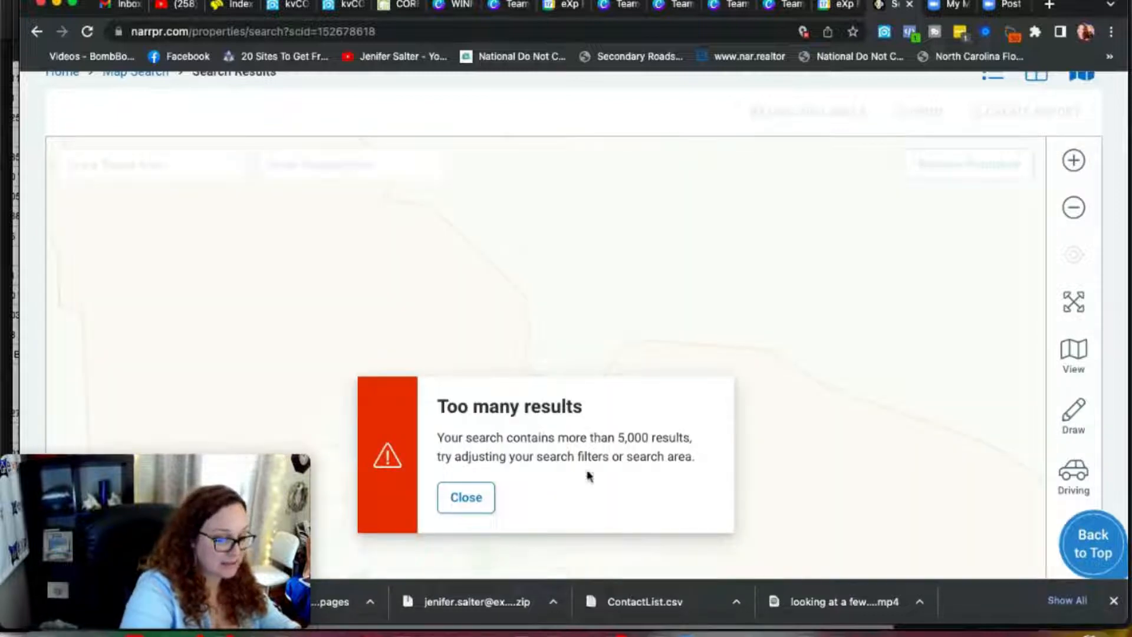
click(466, 498)
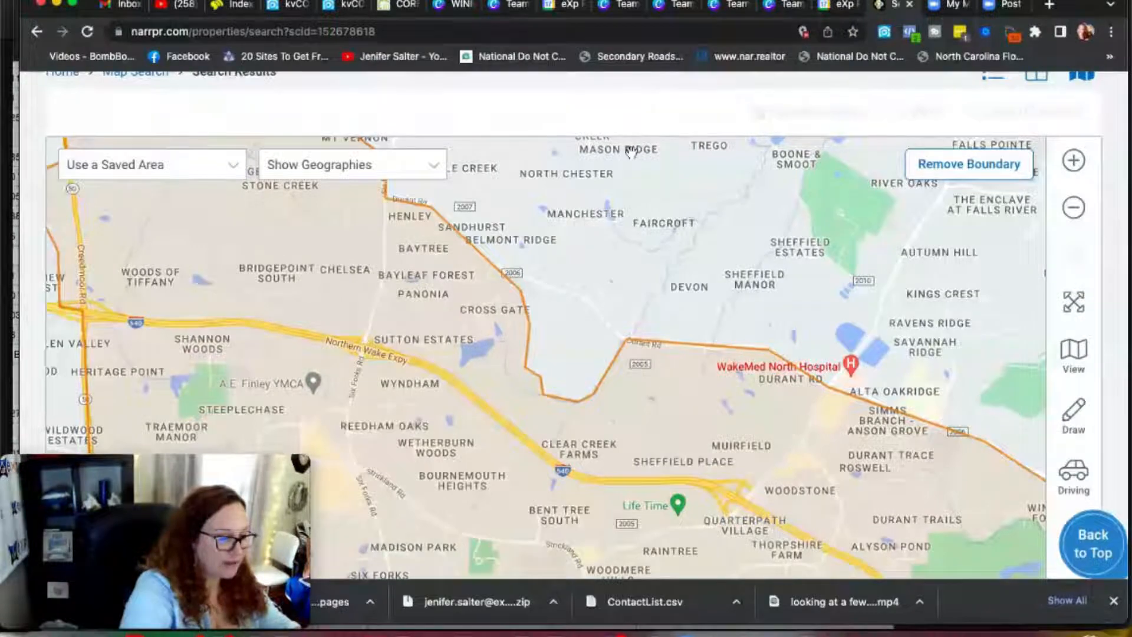
scroll(631, 152, up, 3)
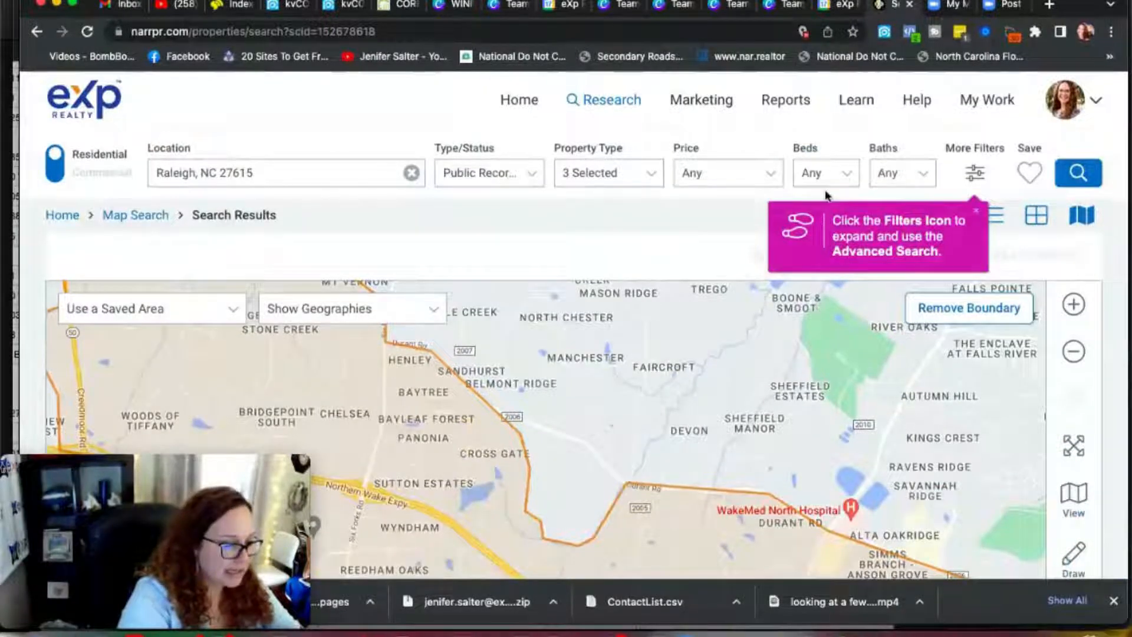
Step: Set the public records sold-within end date to 1/2/2018
click(527, 176)
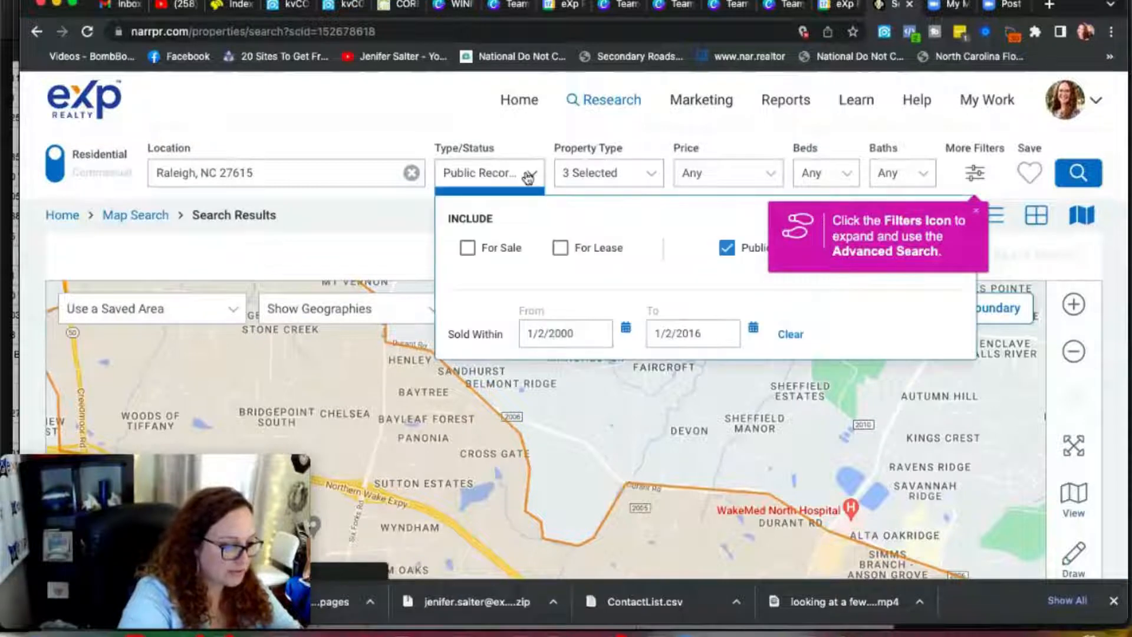
click(976, 219)
click(584, 334)
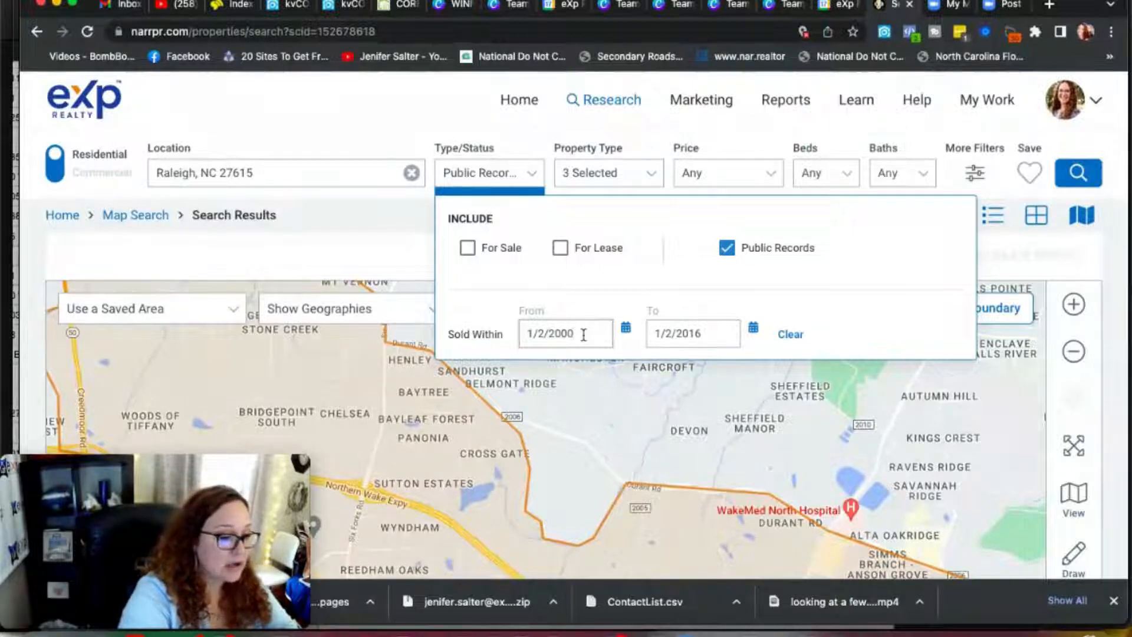
double_click(583, 334)
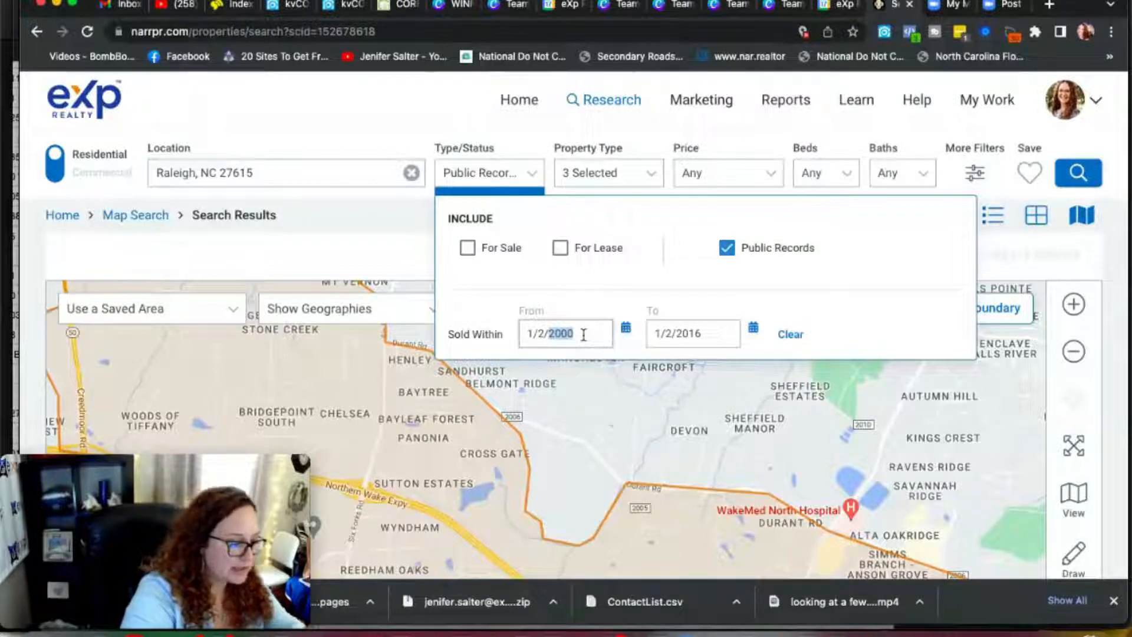
click(706, 335)
key(BackSpace)
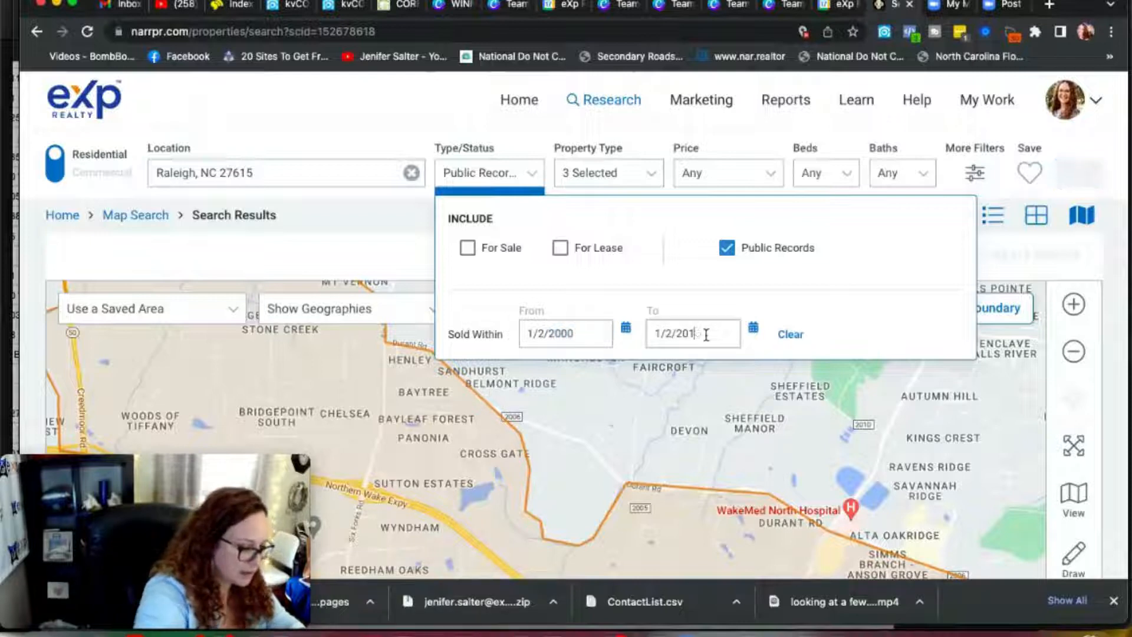
text(8)
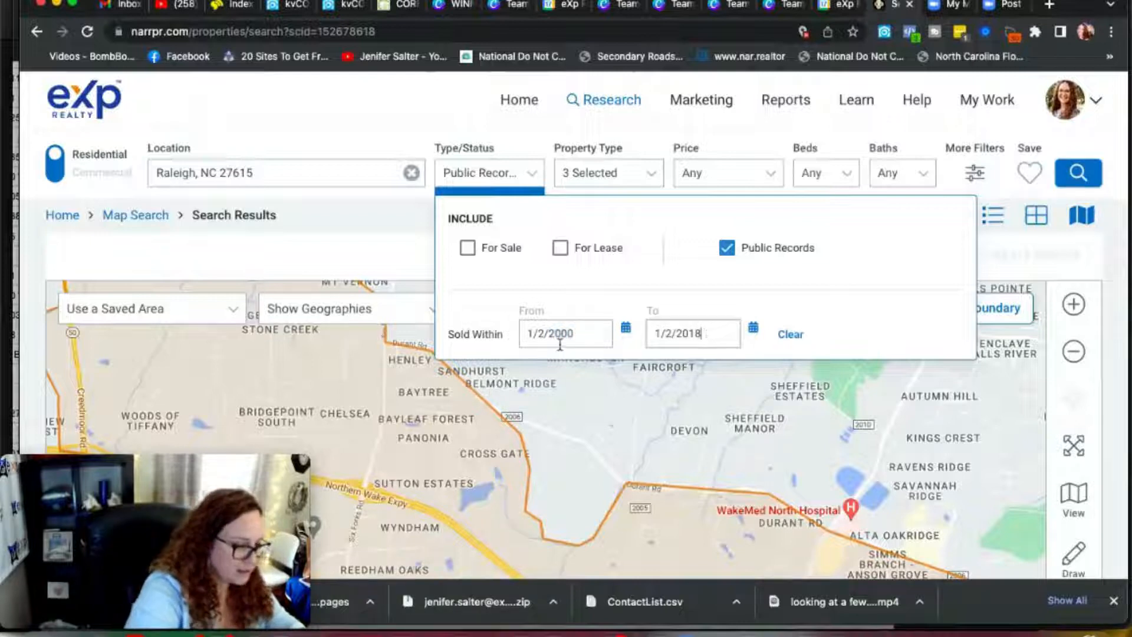
Step: Set the sold-within start date to 1/2/2008
click(580, 335)
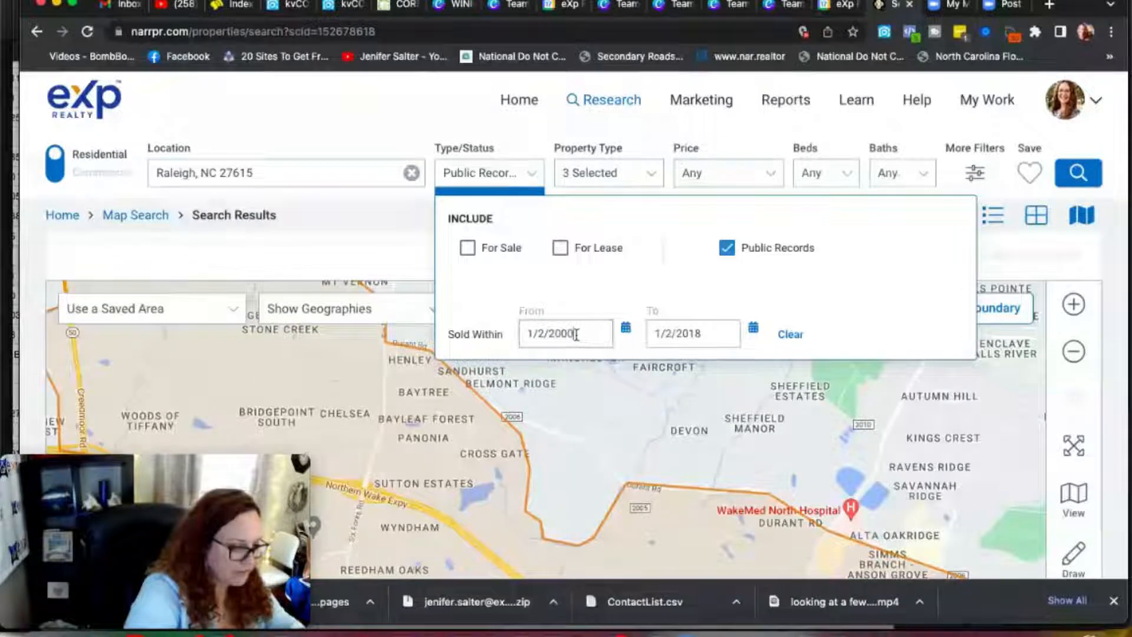
click(568, 335)
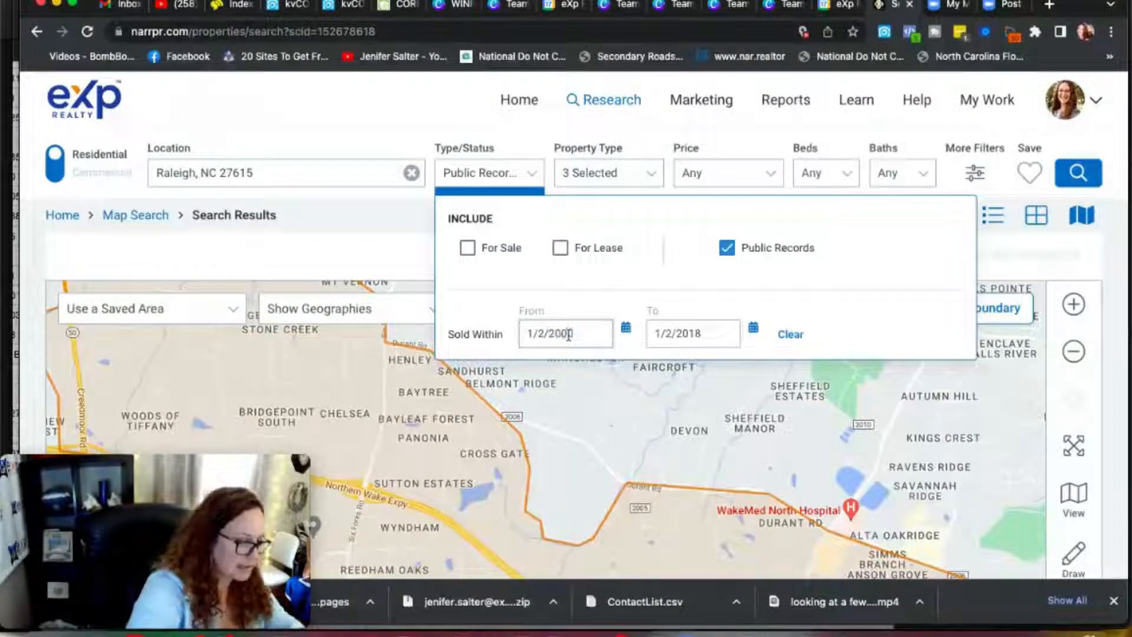
key(Delete)
text(8)
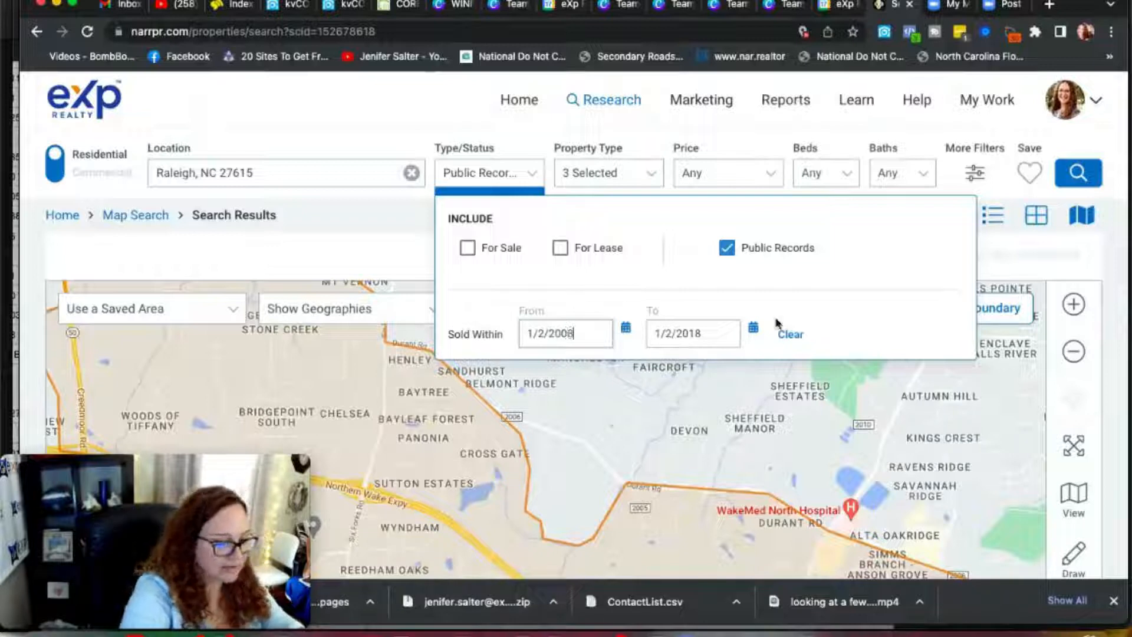
Step: Deselect CoOp in the property type filter
click(634, 182)
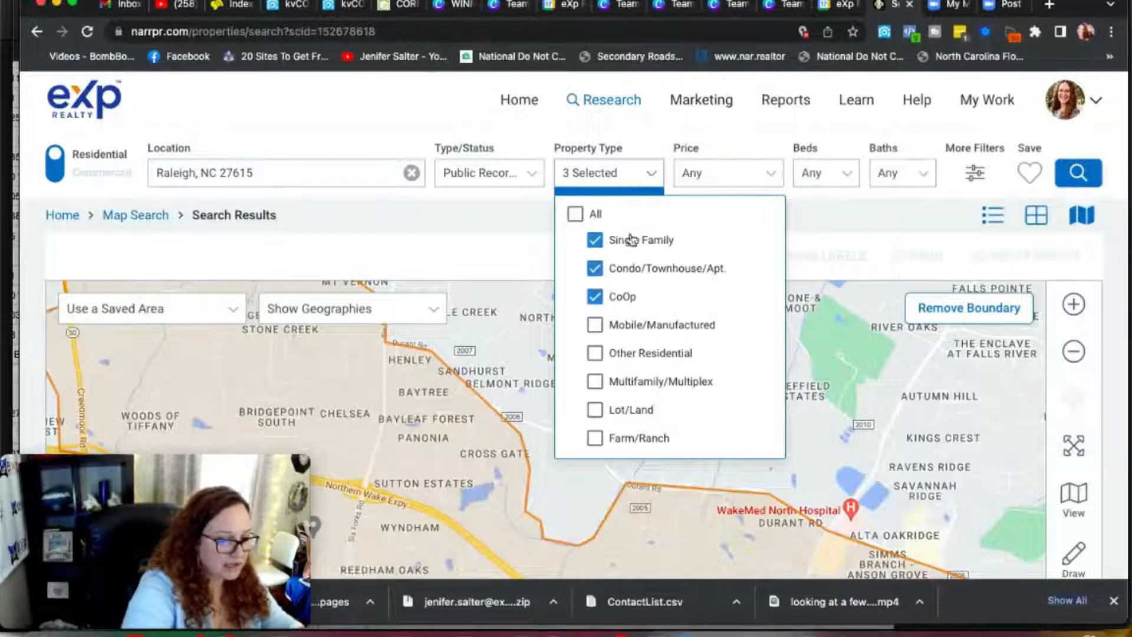
click(595, 294)
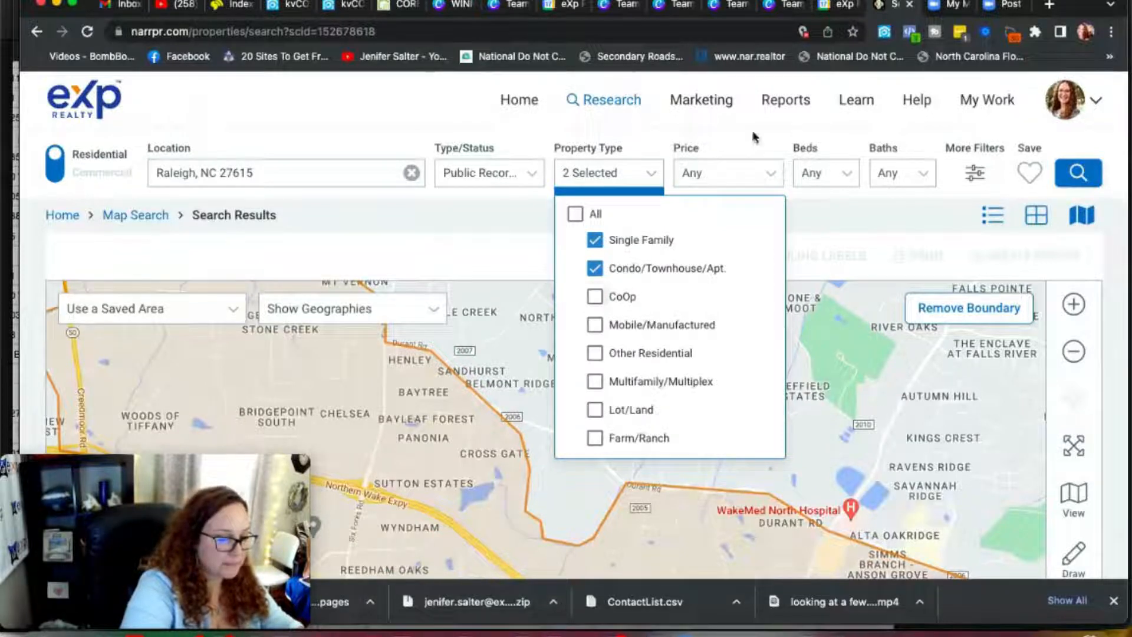
click(771, 174)
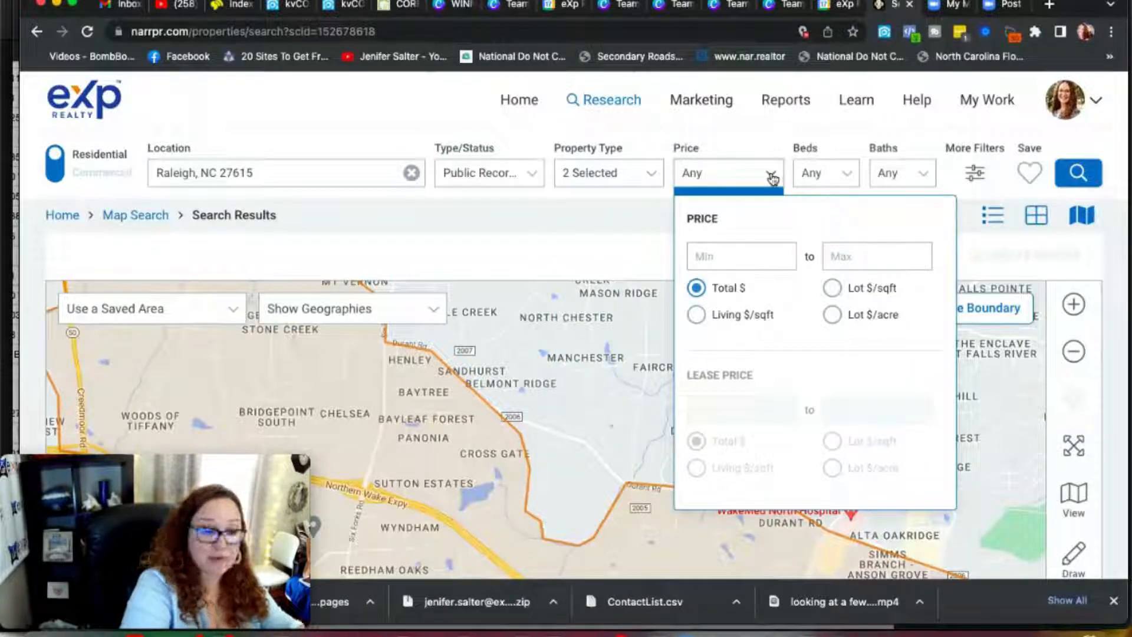
Step: Open the expanded filters, exclude all distressed statuses, and select Absentee Owner as occupancy type
click(976, 175)
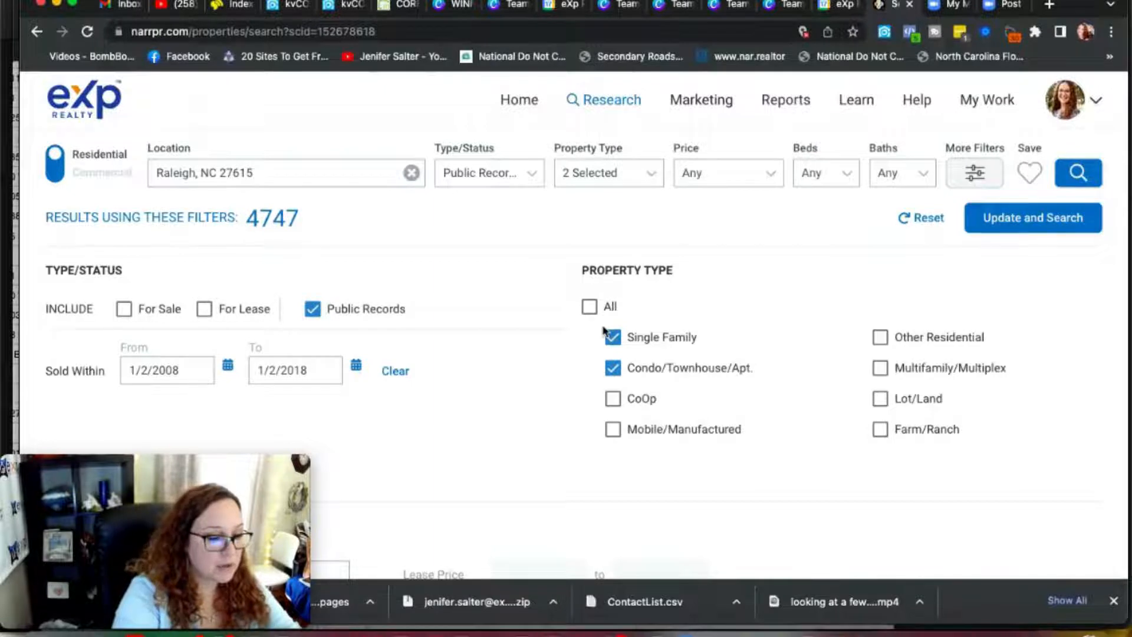
scroll(604, 332, down, 1)
scroll(604, 331, down, 15)
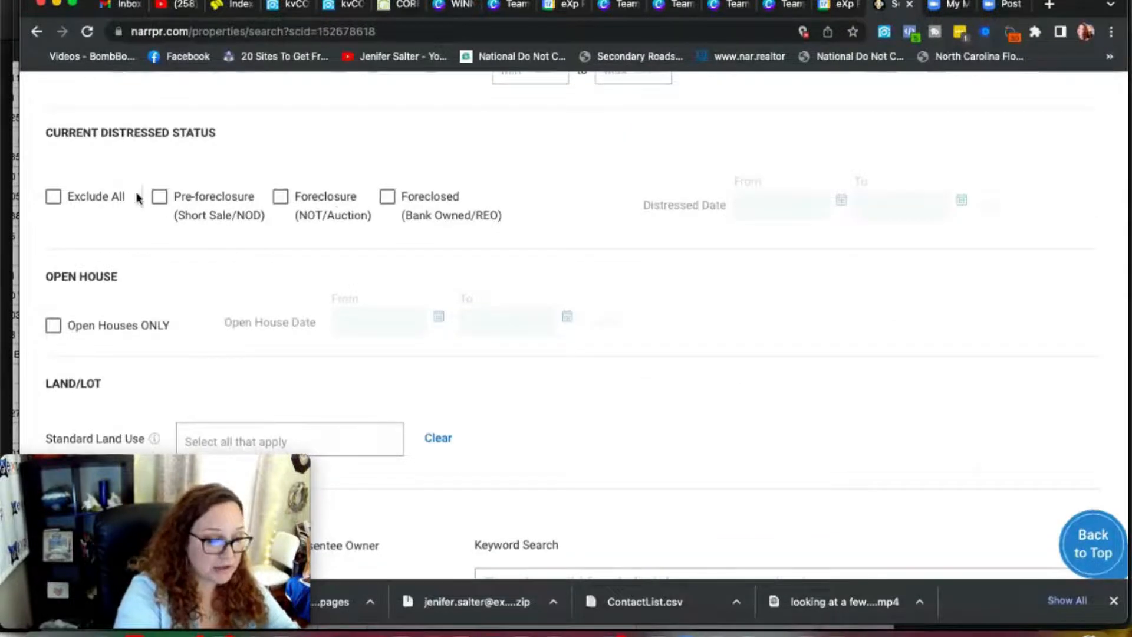
scroll(162, 194, down, 1)
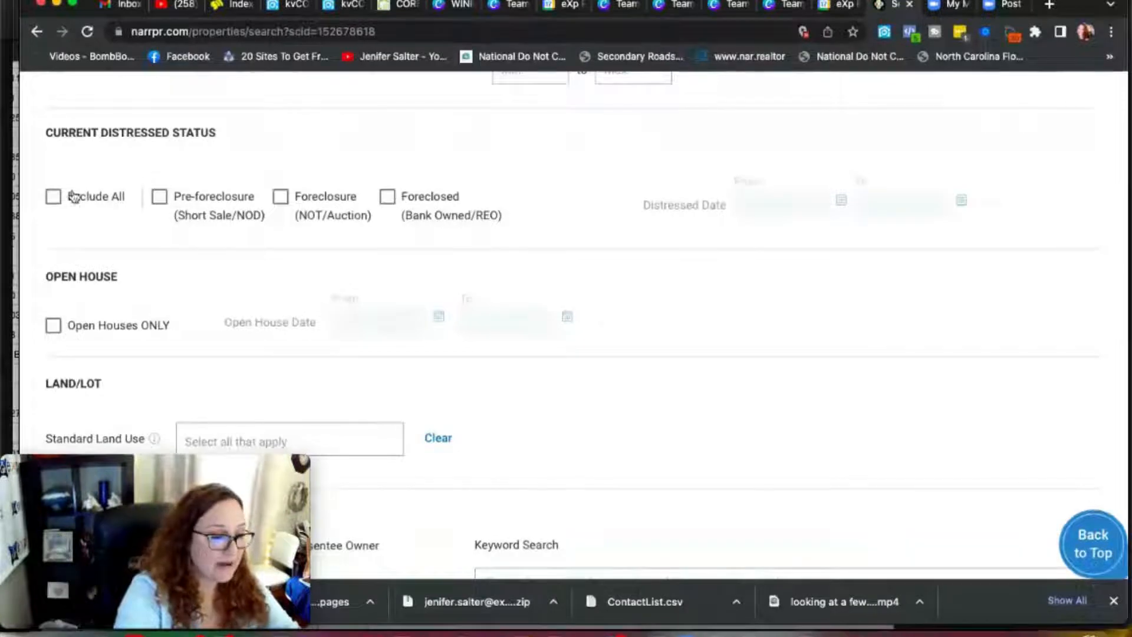
click(55, 198)
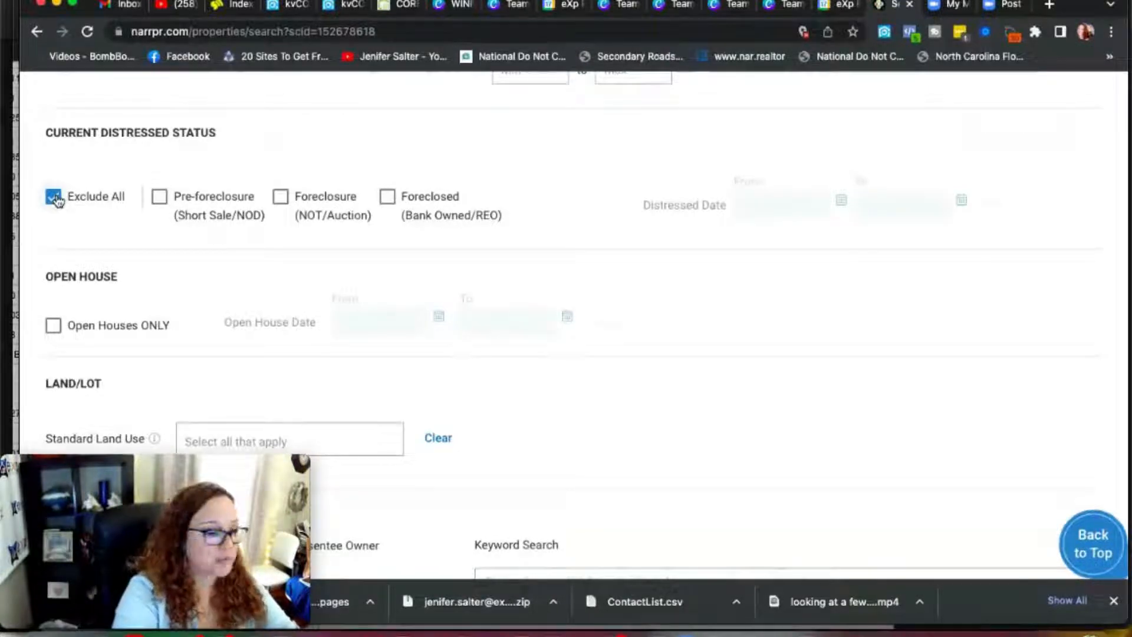
scroll(132, 301, down, 4)
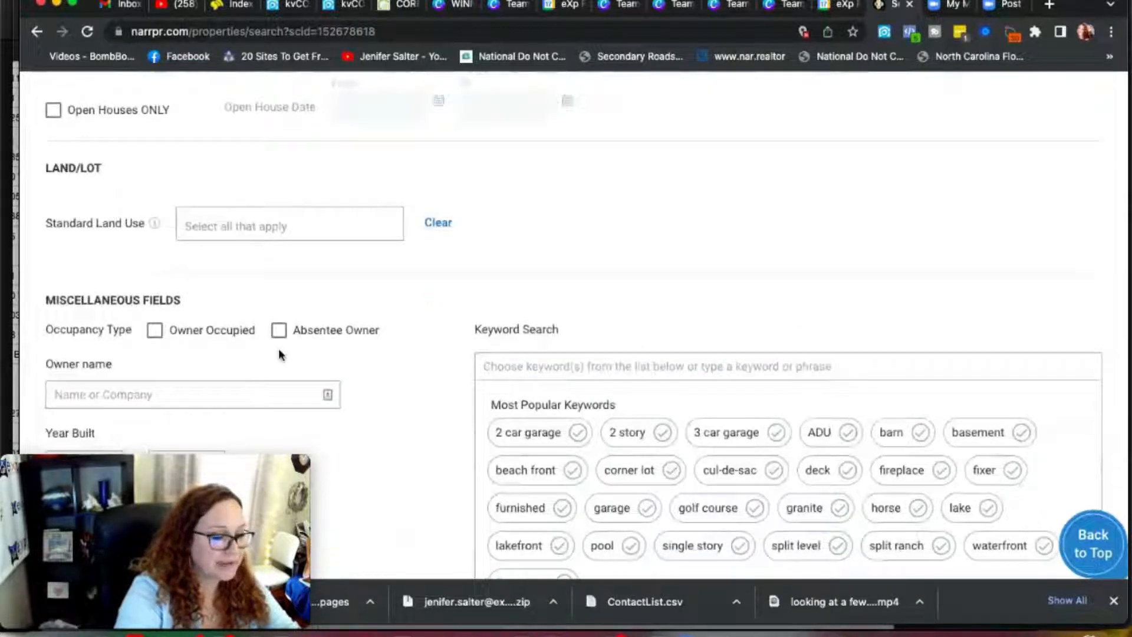
click(278, 332)
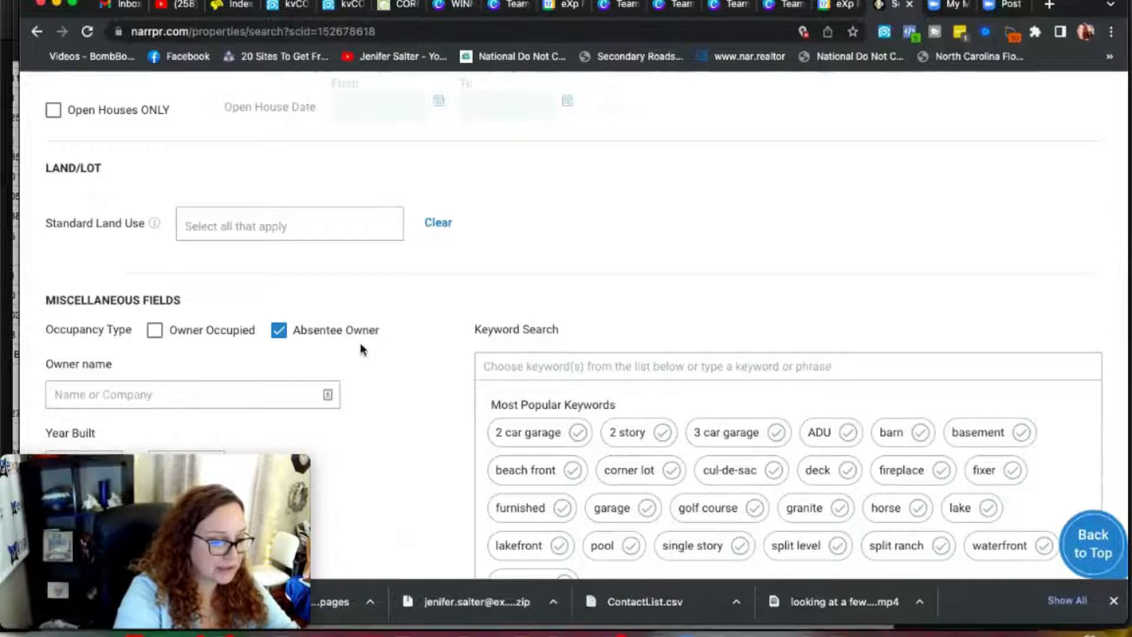
Step: Deselect Condo/Townhouse/Apt. in the property types and update the search
scroll(361, 348, up, 10)
scroll(359, 345, up, 3)
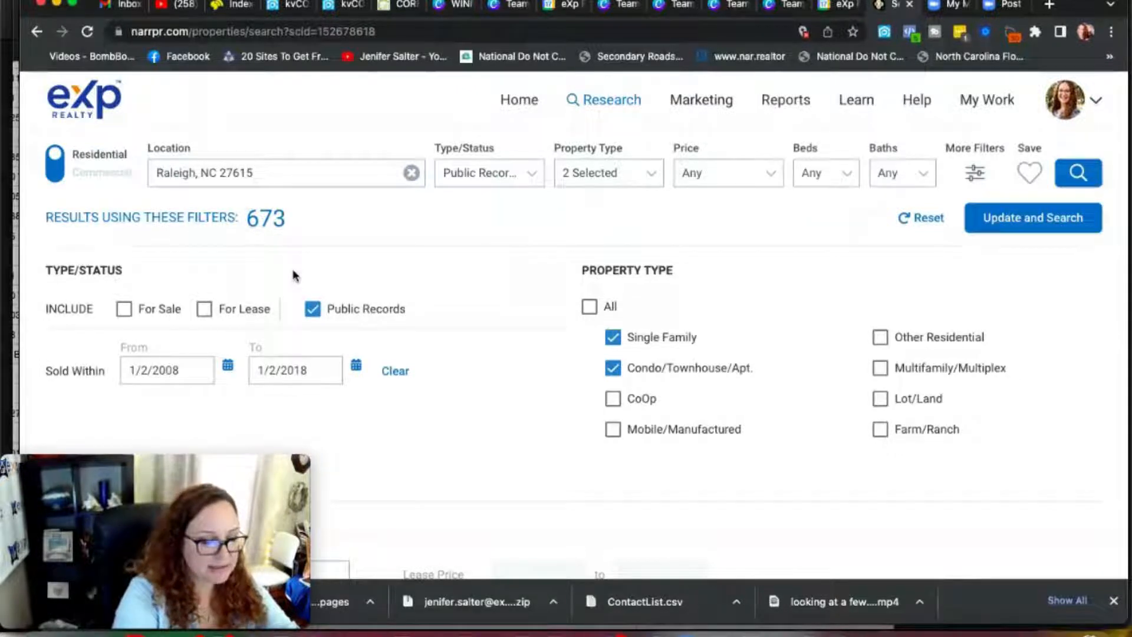
click(615, 371)
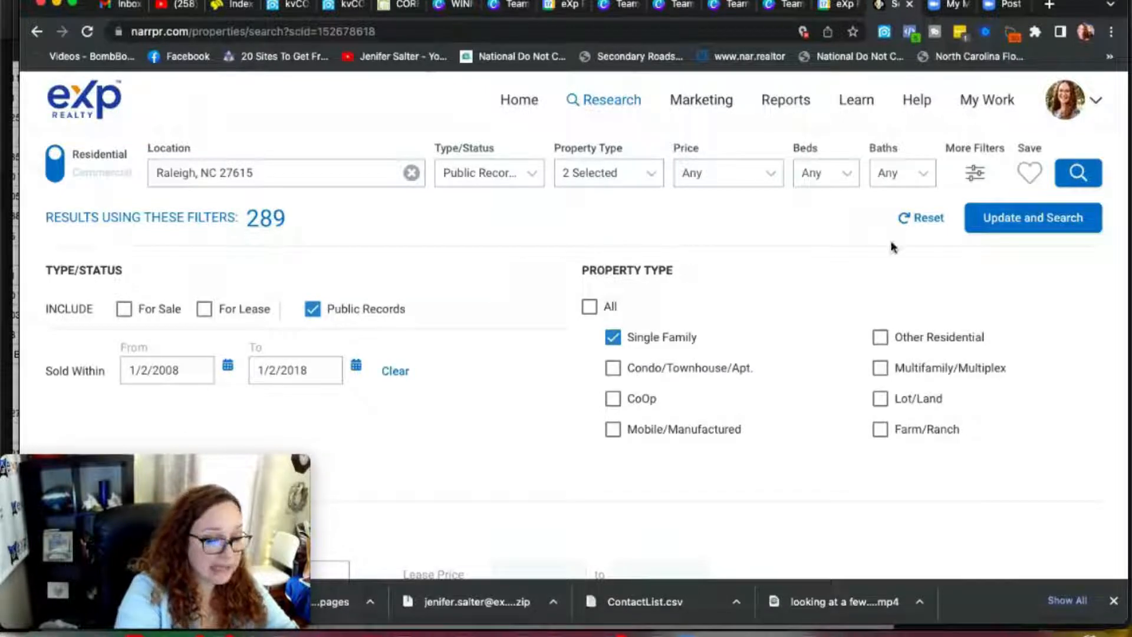
click(1046, 224)
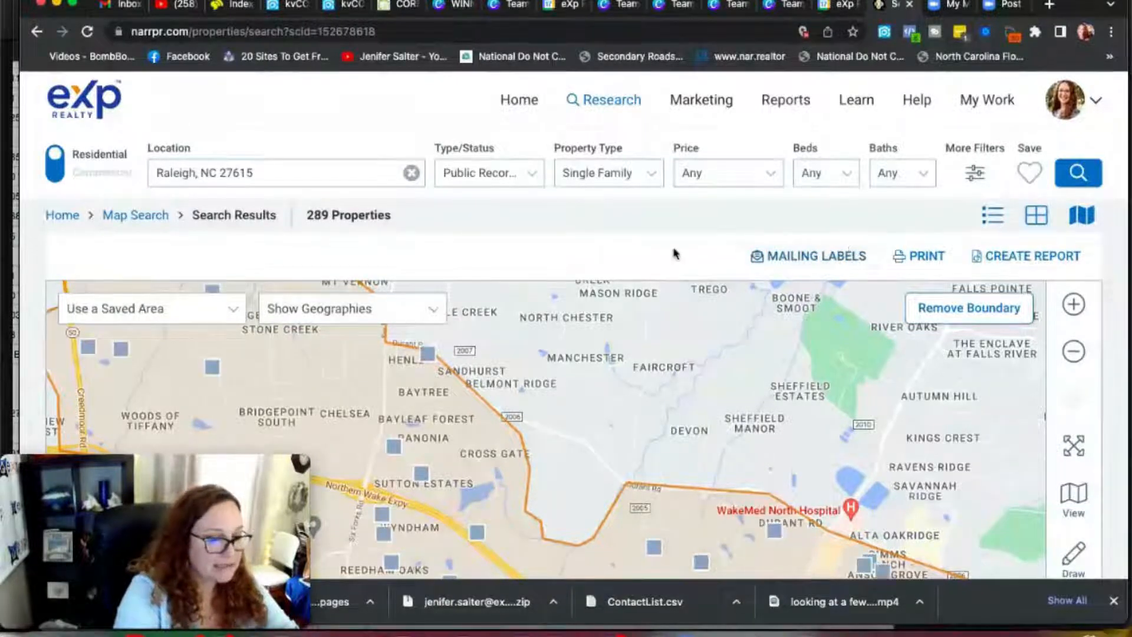
Step: Print mailing labels for the search results as a PDF in Avery 5160 layout, filtered to Absentee Owner occupancy
scroll(667, 249, down, 3)
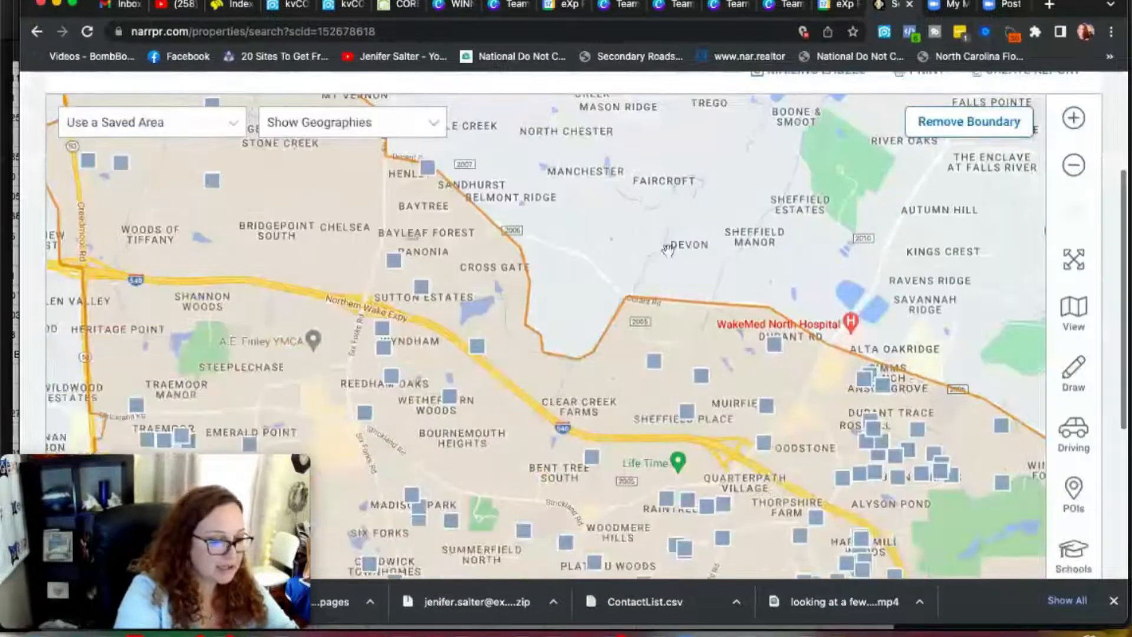
scroll(667, 249, up, 1)
scroll(668, 250, up, 2)
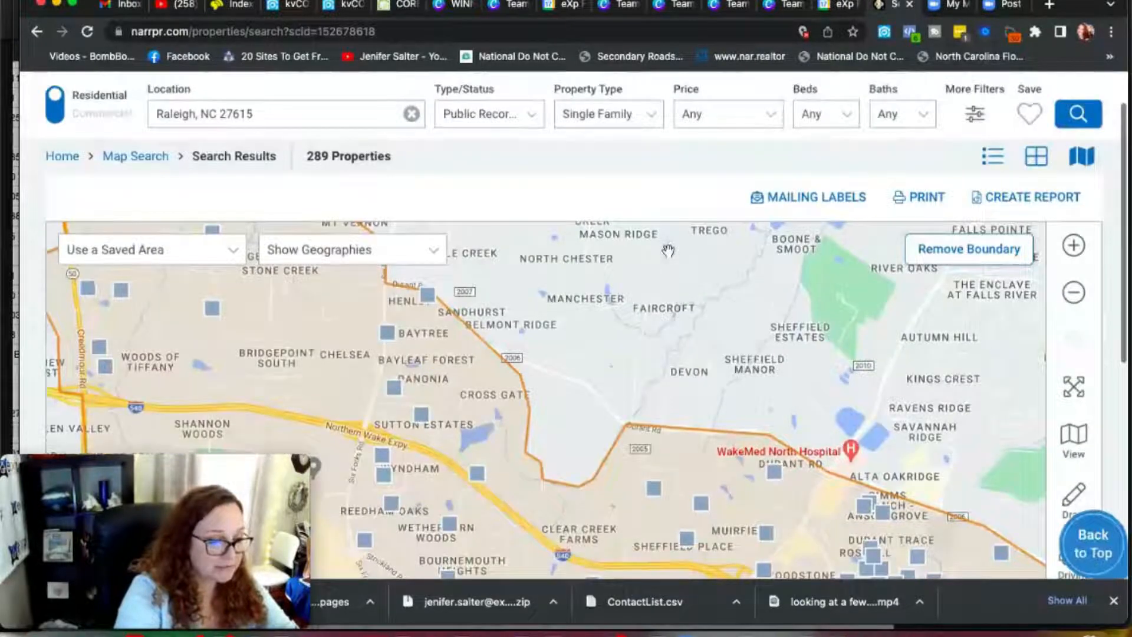
scroll(668, 250, down, 5)
scroll(670, 256, up, 5)
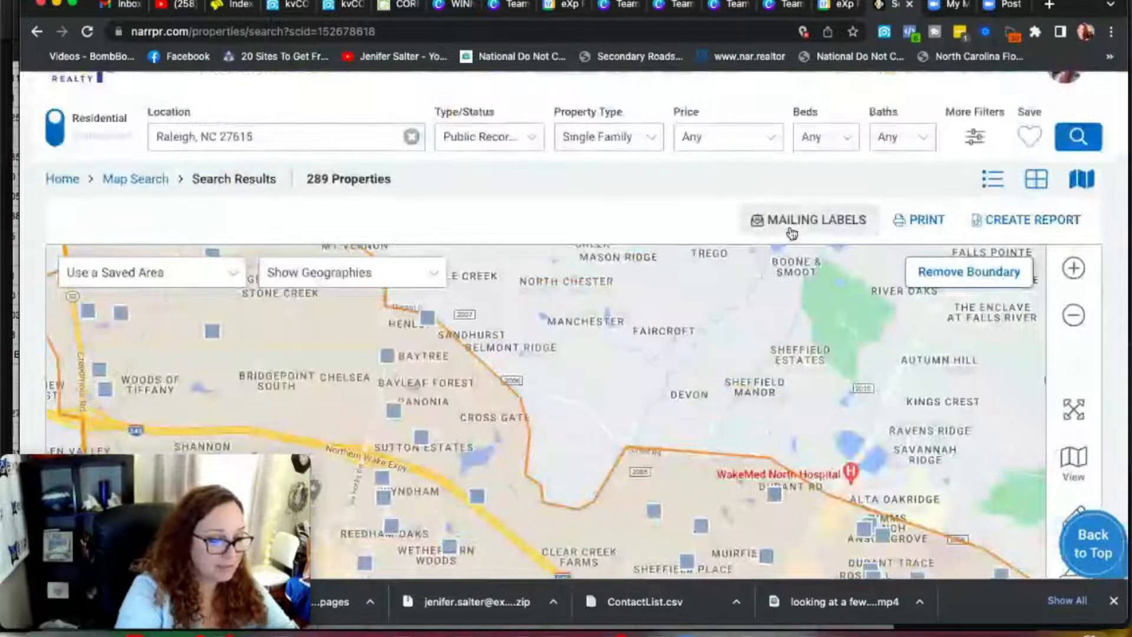
click(791, 232)
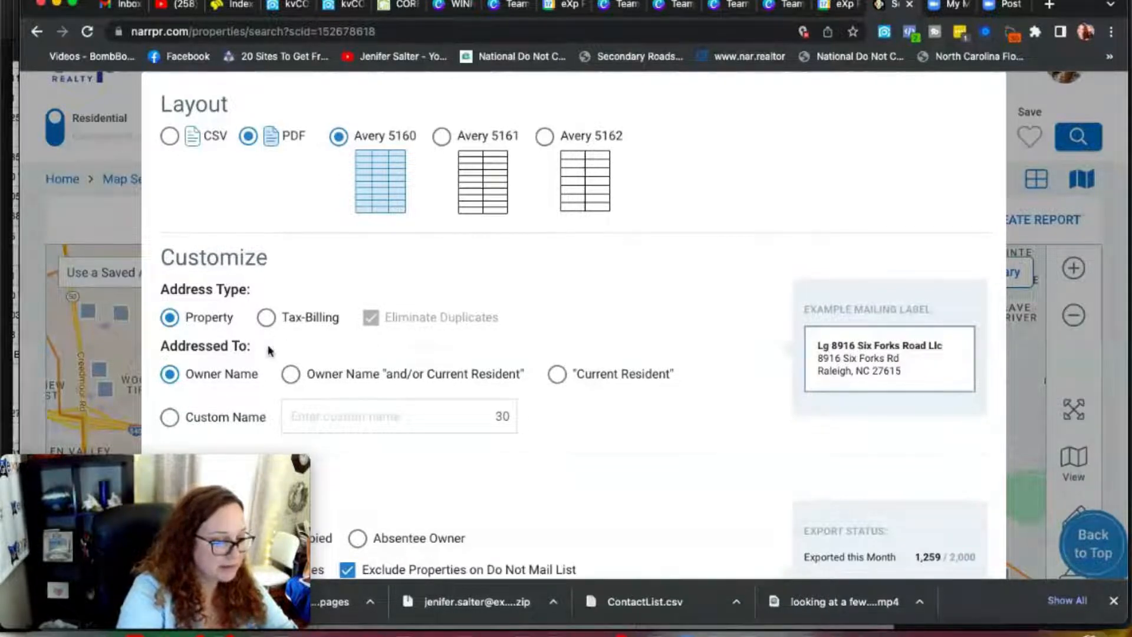
scroll(269, 357, down, 3)
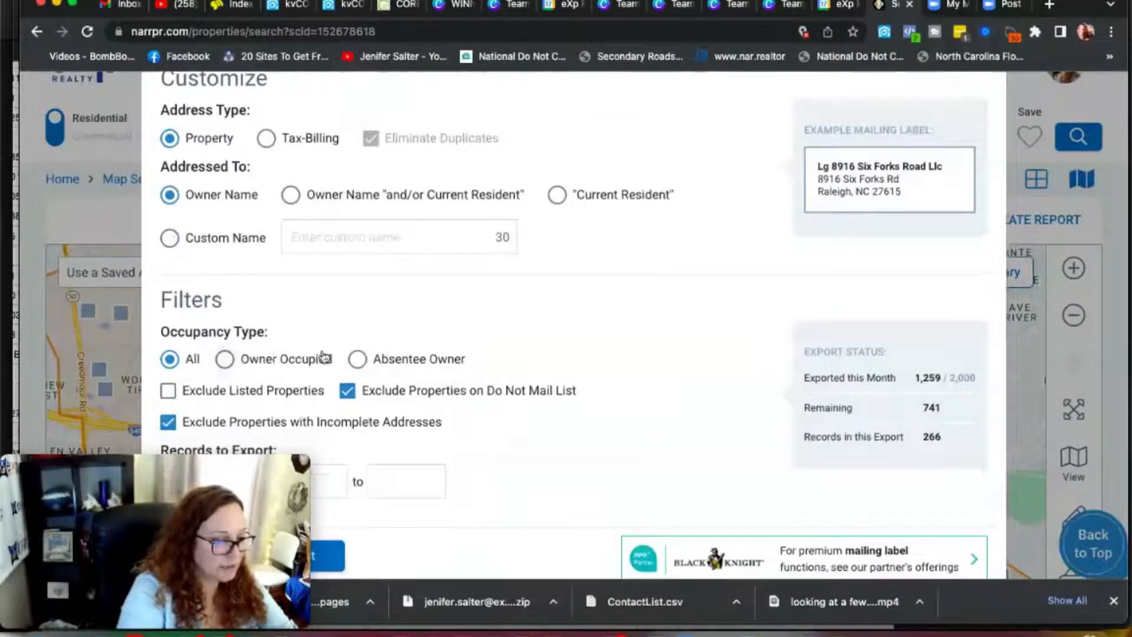
click(357, 361)
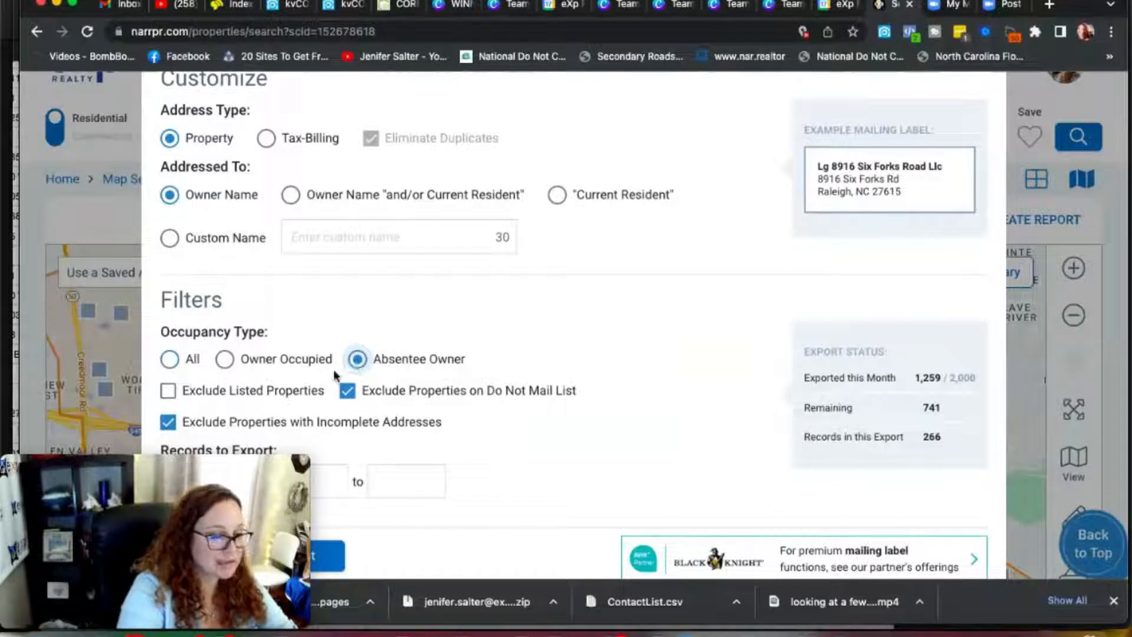
scroll(403, 432, down, 1)
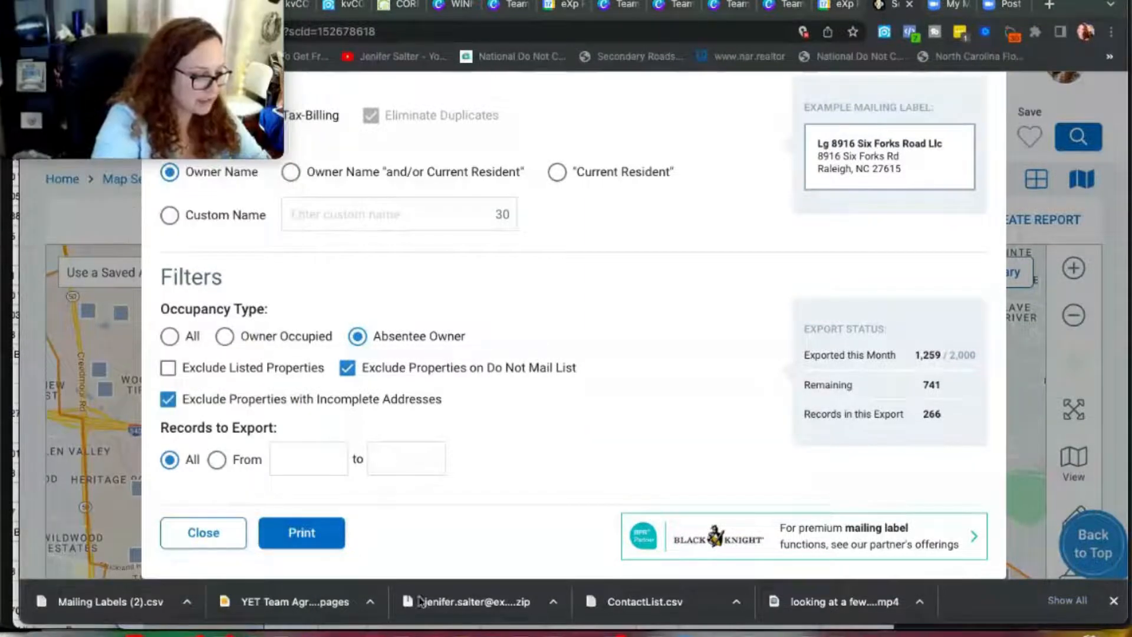
click(332, 533)
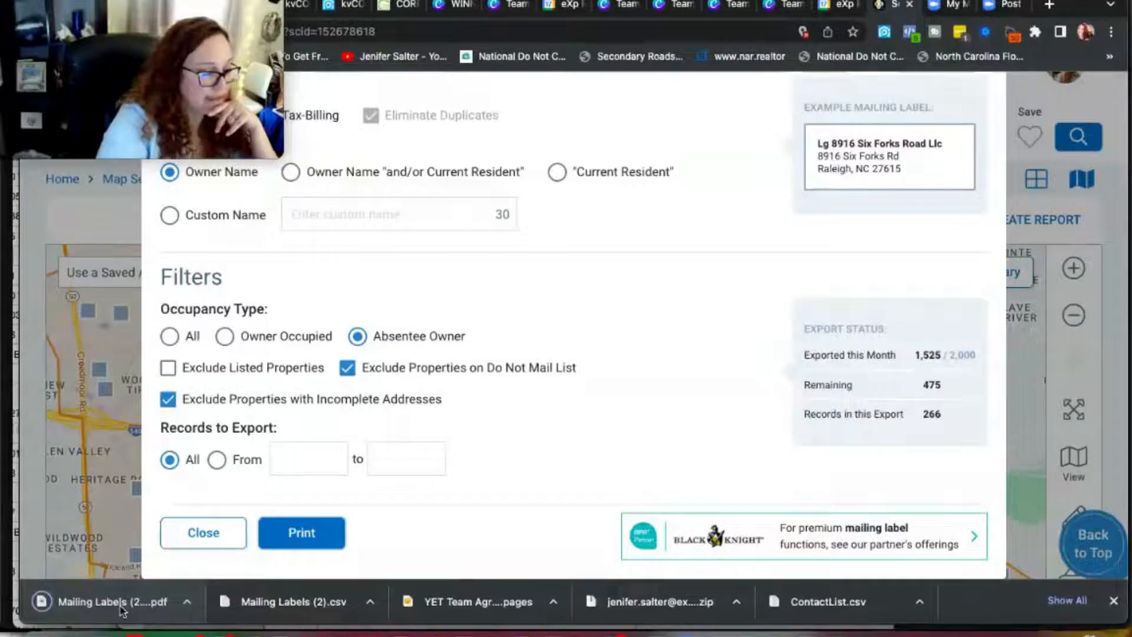
Step: Open the downloaded mailing labels PDF and scroll through the owner labels
click(121, 604)
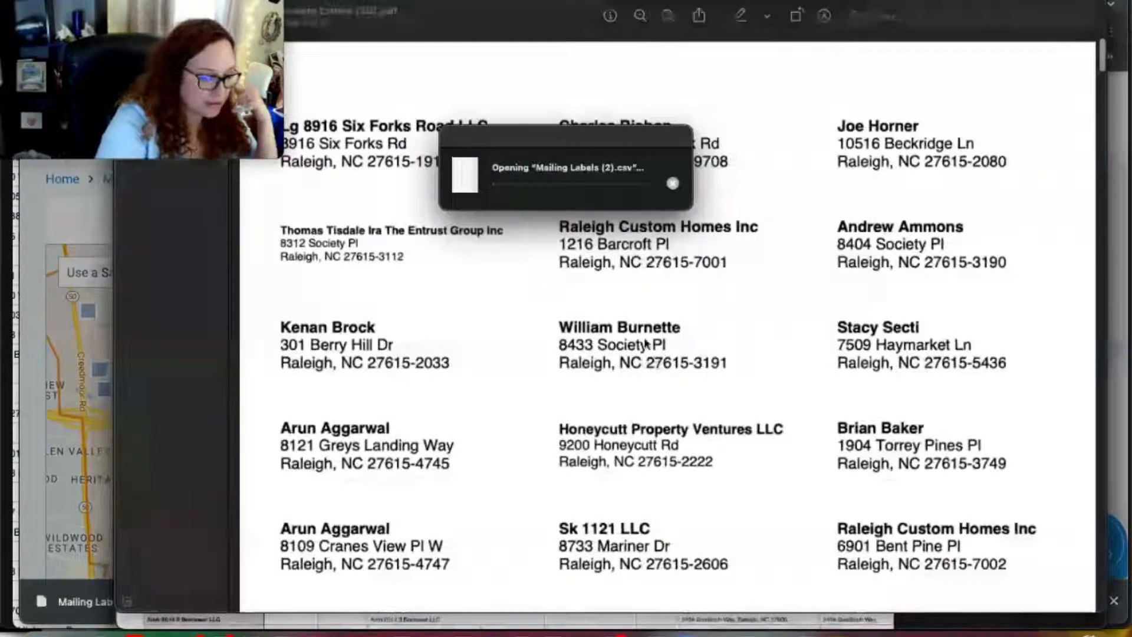
scroll(652, 402, down, 10)
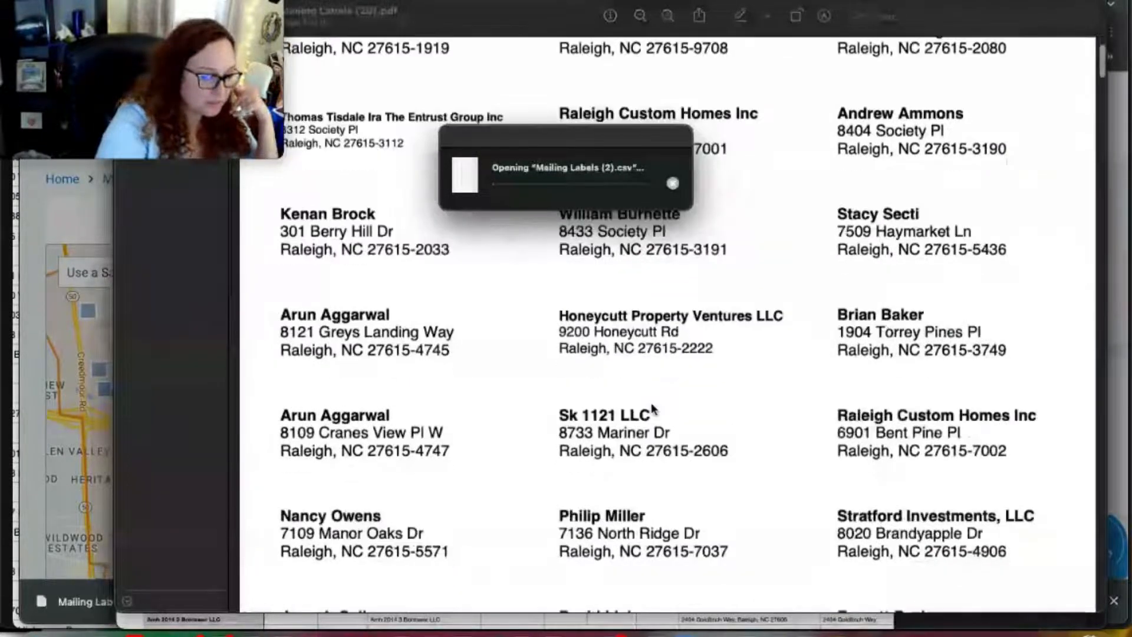
scroll(655, 407, up, 8)
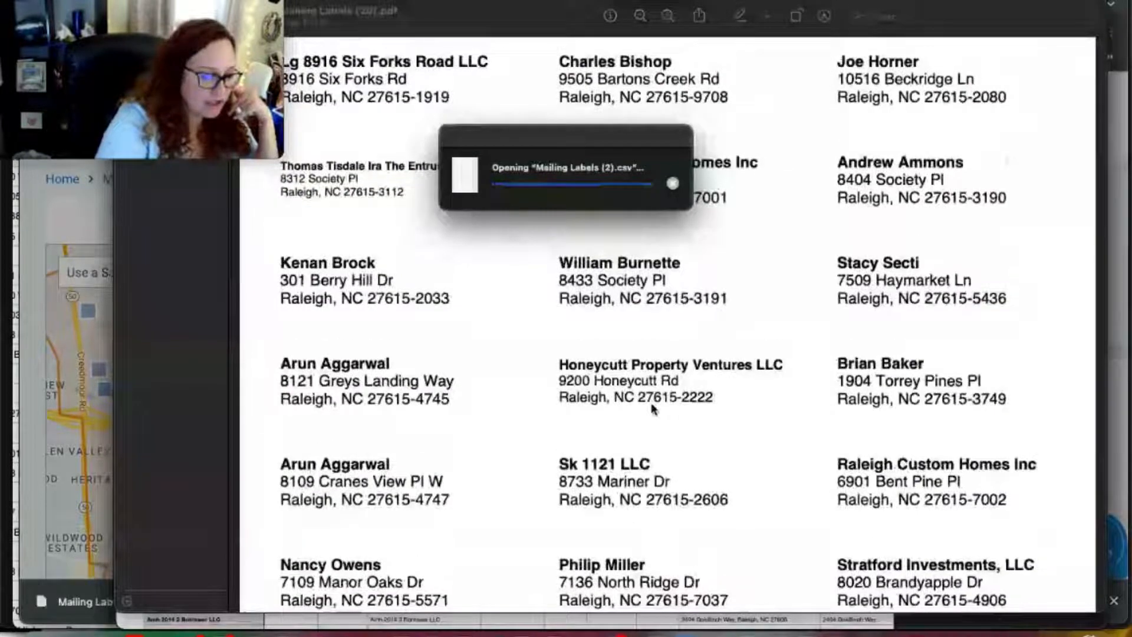
scroll(654, 408, down, 3)
scroll(654, 408, down, 3)
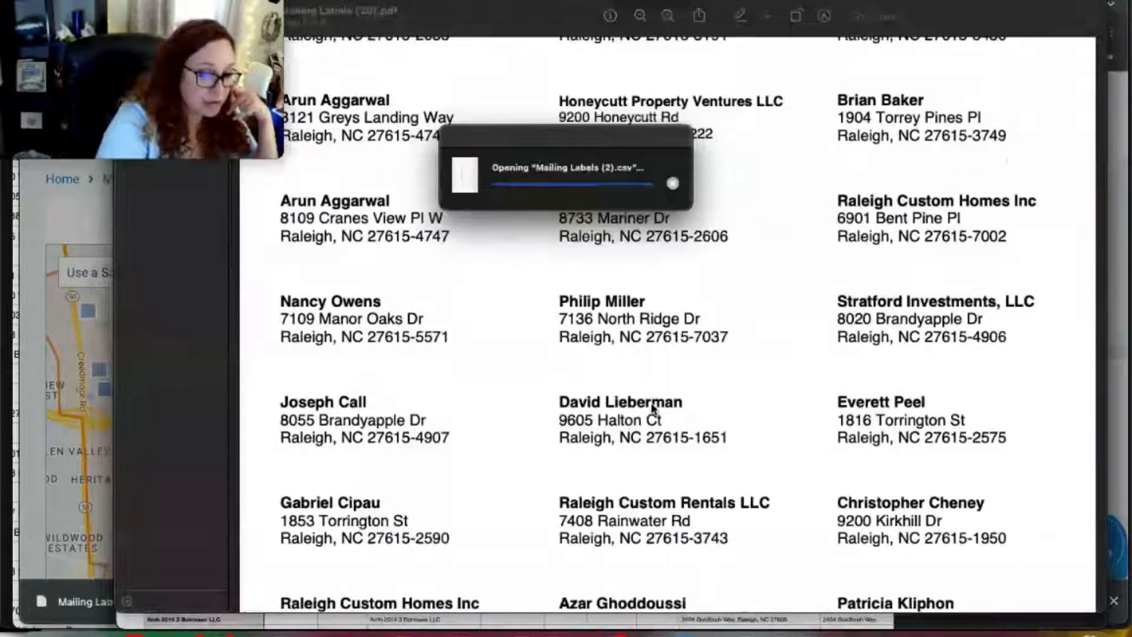